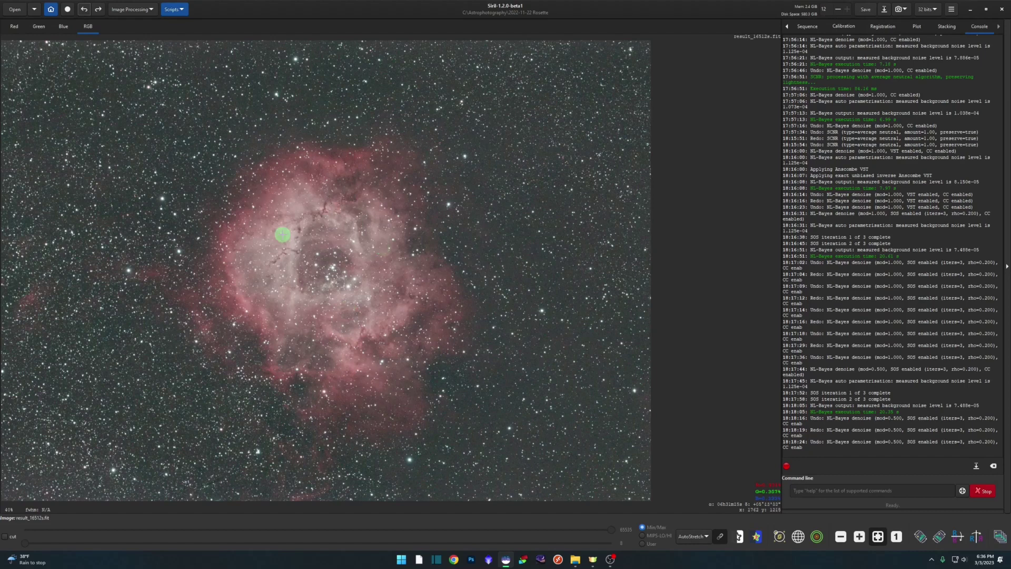
Step: Open the Noise Reduction settings from Image Processing, move the dialog aside, and open the display mode list
{"action": "left_click", "coordinate": [152, 9]}
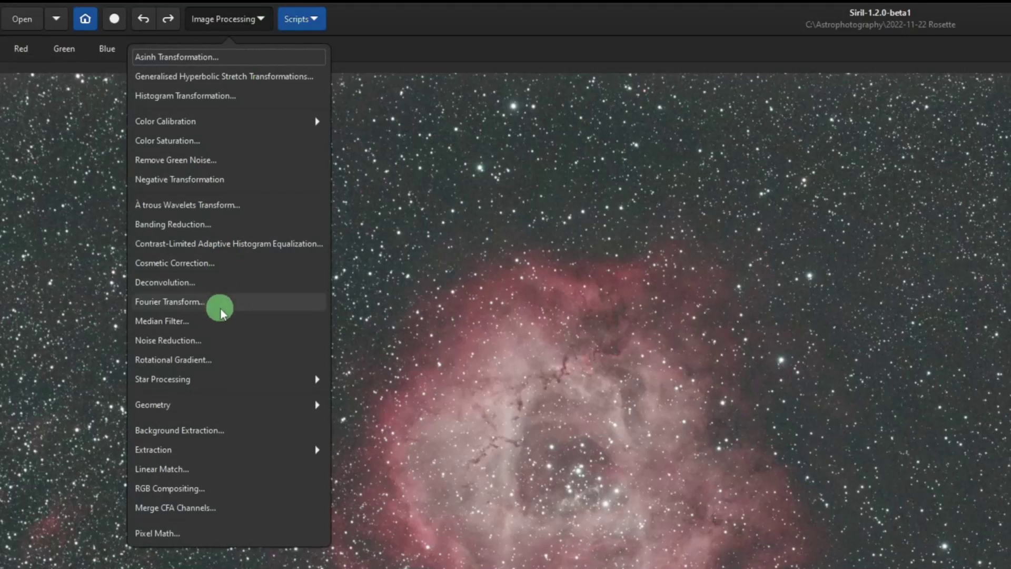
{"action": "left_click", "coordinate": [230, 344]}
{"action": "left_click_drag", "start_coordinate": [556, 195], "coordinate": [548, 226]}
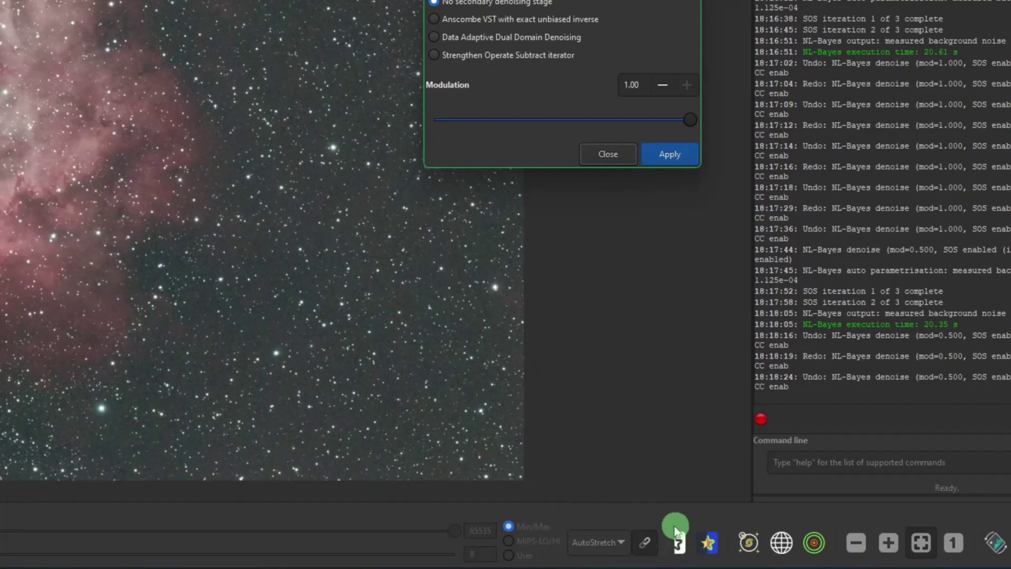
{"action": "left_click", "coordinate": [614, 540]}
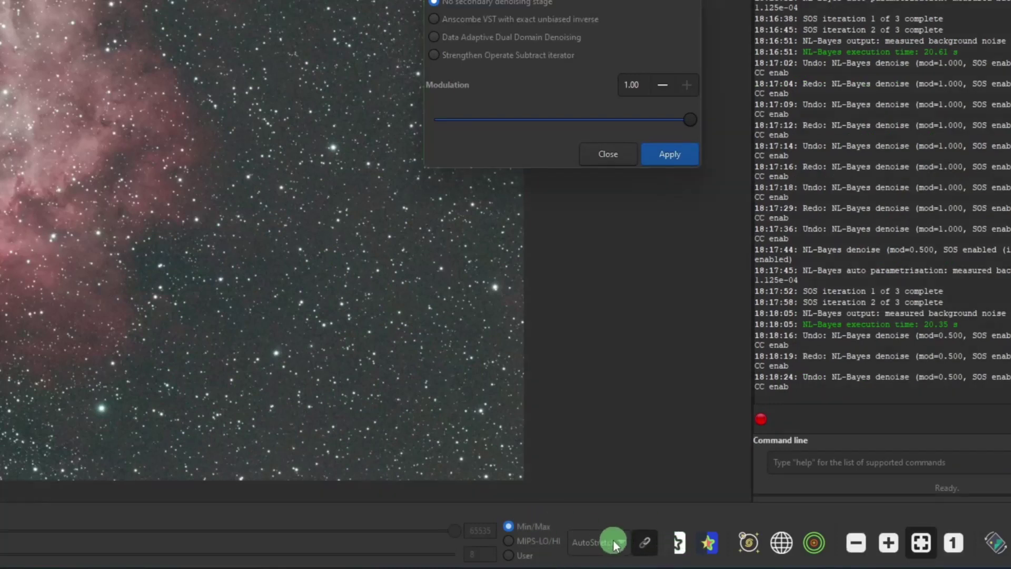
Step: Switch the display to Linear, then back to AutoStretch to show the bright Rosette Nebula
{"action": "left_click", "coordinate": [598, 398]}
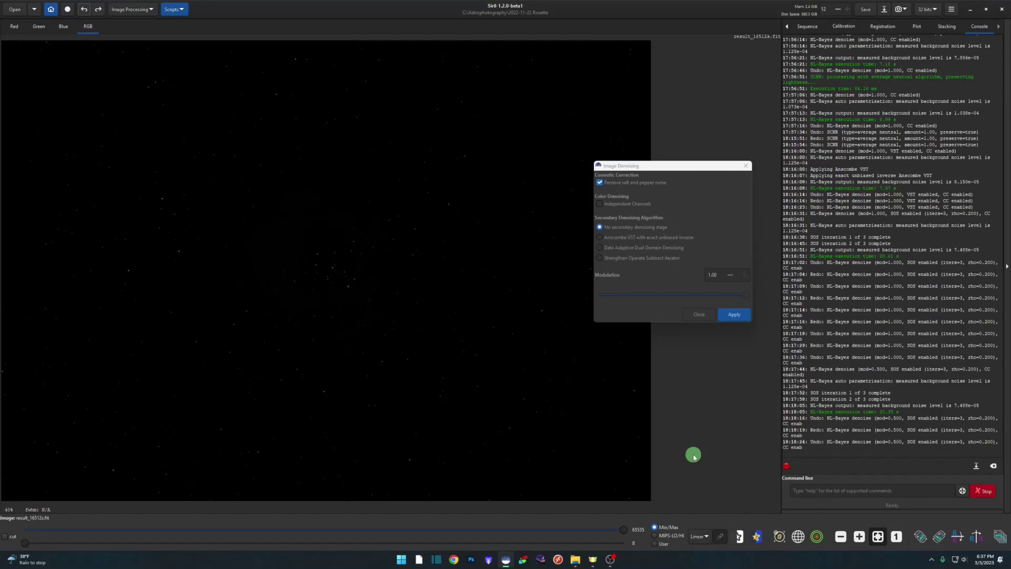
{"action": "left_click", "coordinate": [703, 535]}
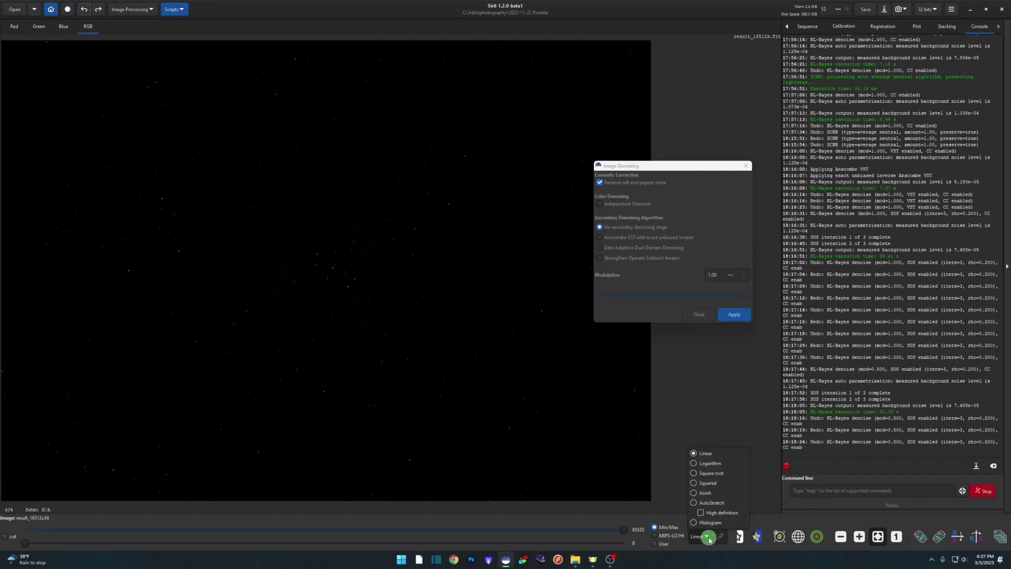
{"action": "left_click", "coordinate": [712, 505]}
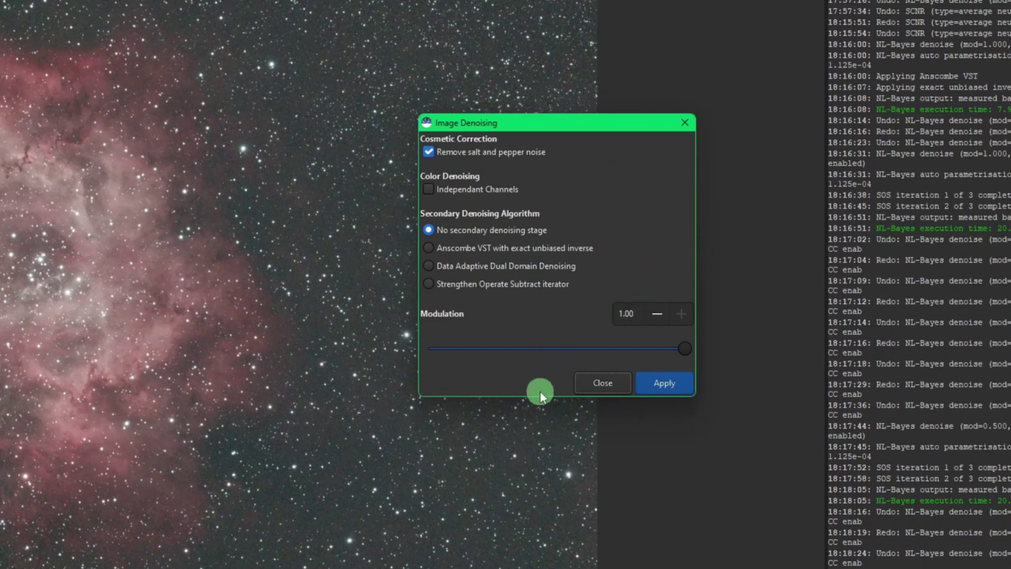
Step: Close and reopen Noise Reduction, toggle salt-and-pepper removal off and back on, and move the dialog
{"action": "left_click", "coordinate": [601, 383]}
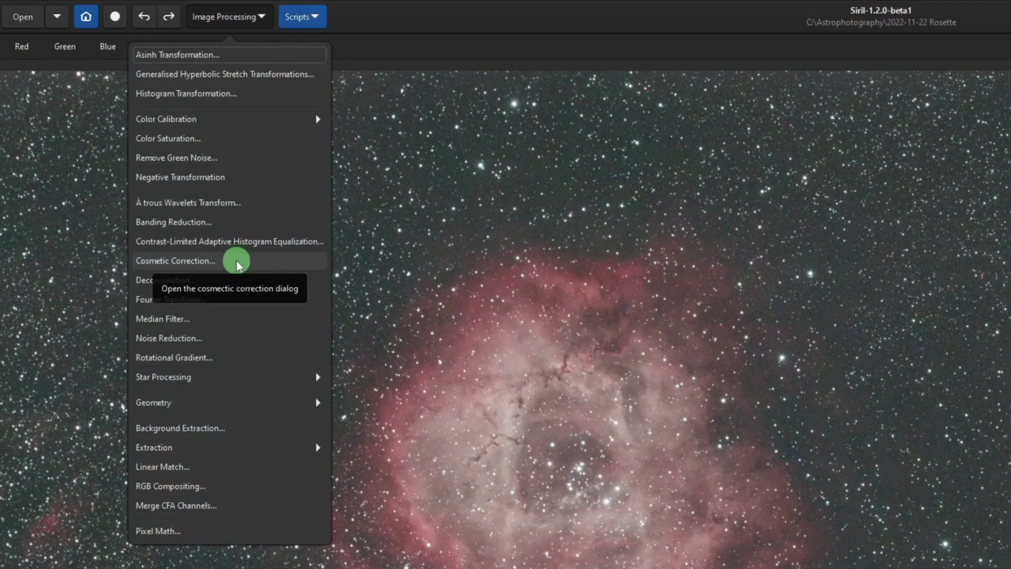
{"action": "left_click", "coordinate": [232, 348]}
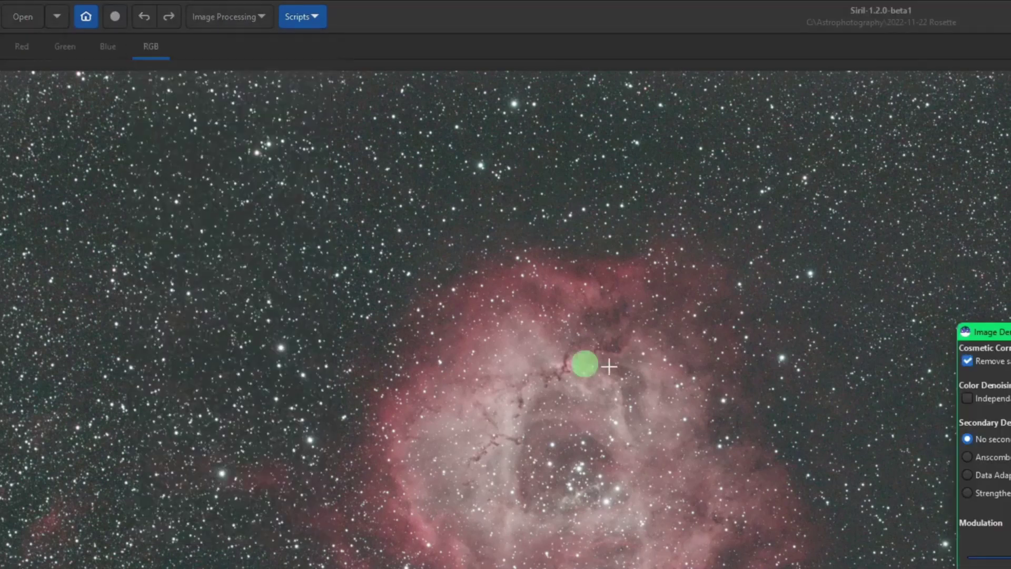
{"action": "left_click", "coordinate": [410, 187]}
{"action": "left_click", "coordinate": [659, 187]}
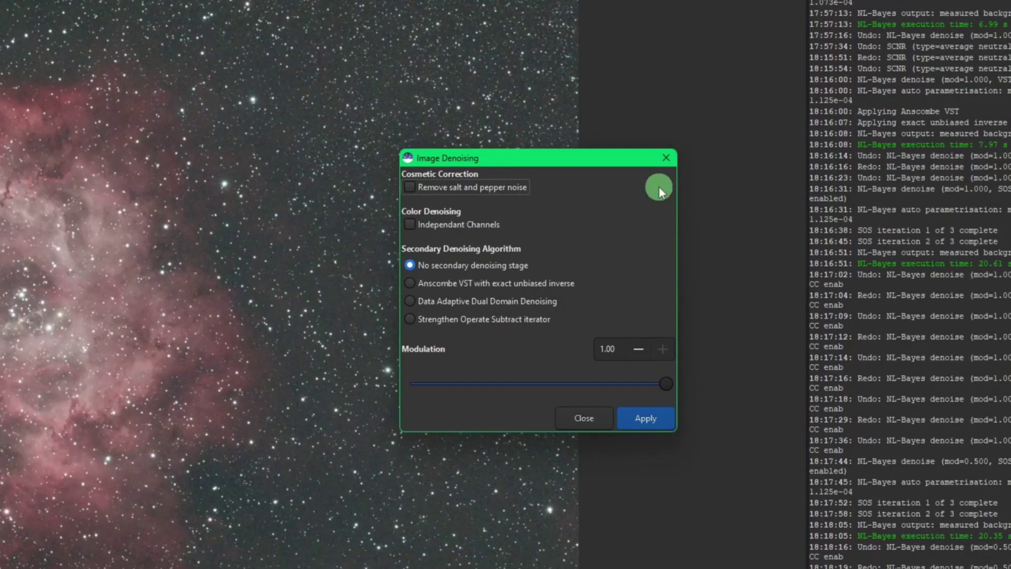
{"action": "key", "text": "space"}
{"action": "left_click_drag", "start_coordinate": [545, 159], "coordinate": [550, 98]}
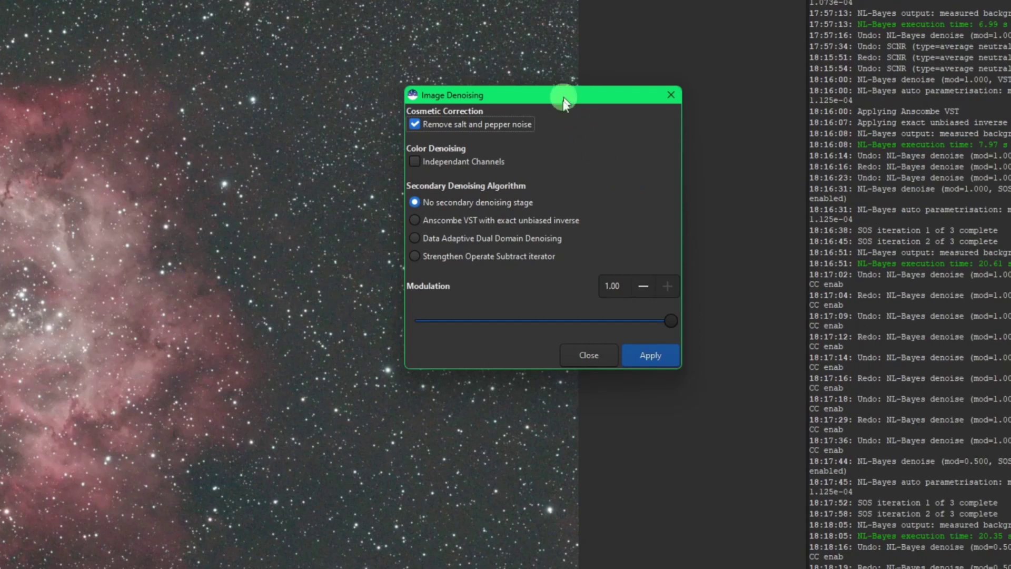
{"action": "left_click_drag", "start_coordinate": [563, 99], "coordinate": [560, 117]}
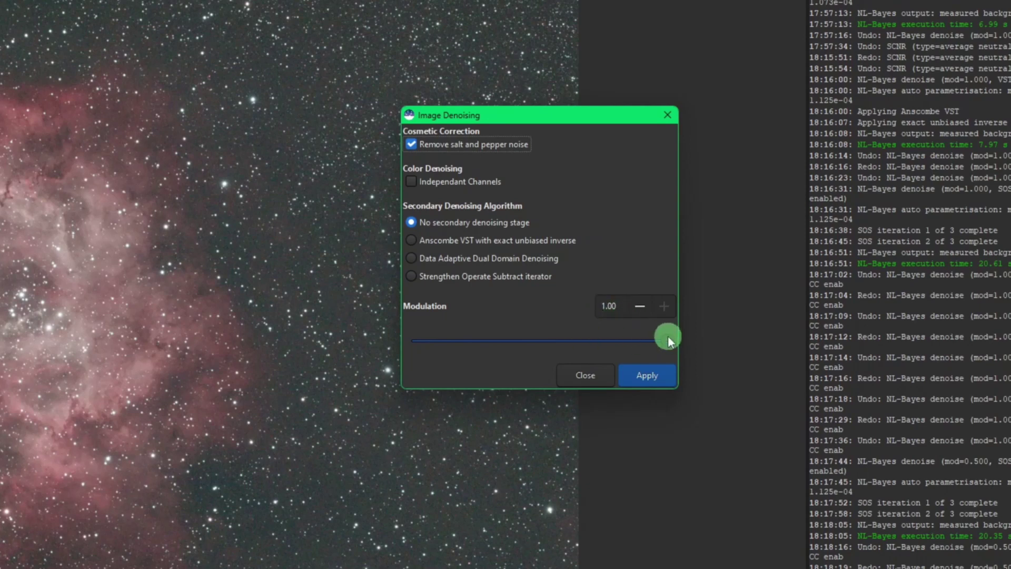
{"action": "left_click_drag", "start_coordinate": [668, 336], "coordinate": [356, 331]}
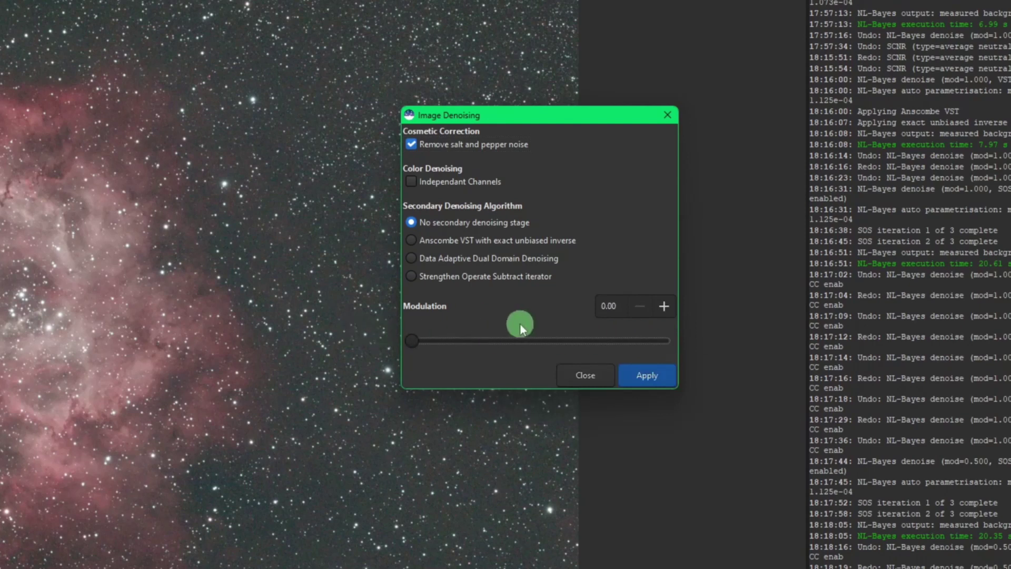
{"action": "left_click_drag", "start_coordinate": [414, 344], "coordinate": [714, 354]}
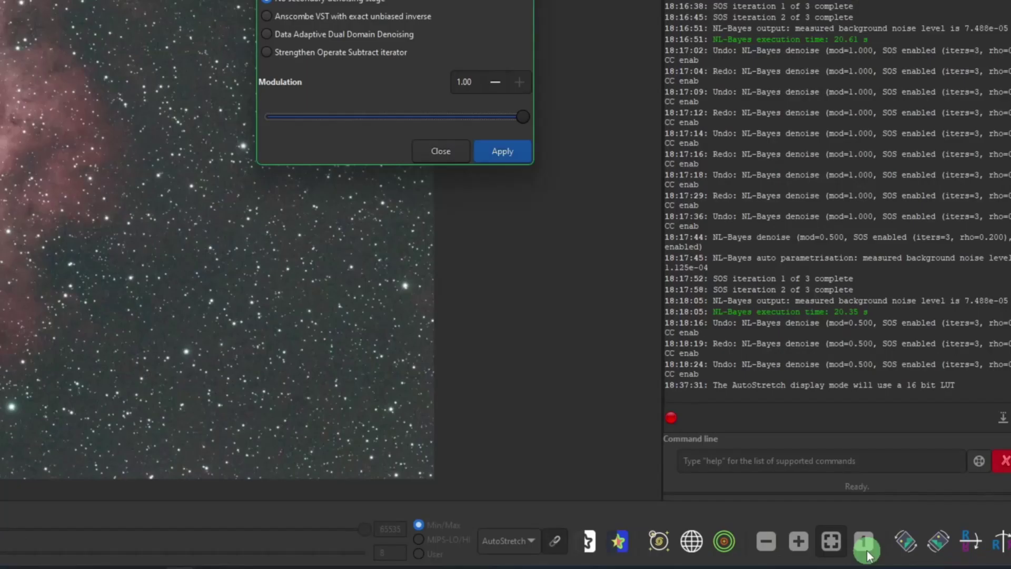
Step: Zoom to 1:1, centre the nebula's core, and move the denoising dialog off it
{"action": "left_click", "coordinate": [867, 548]}
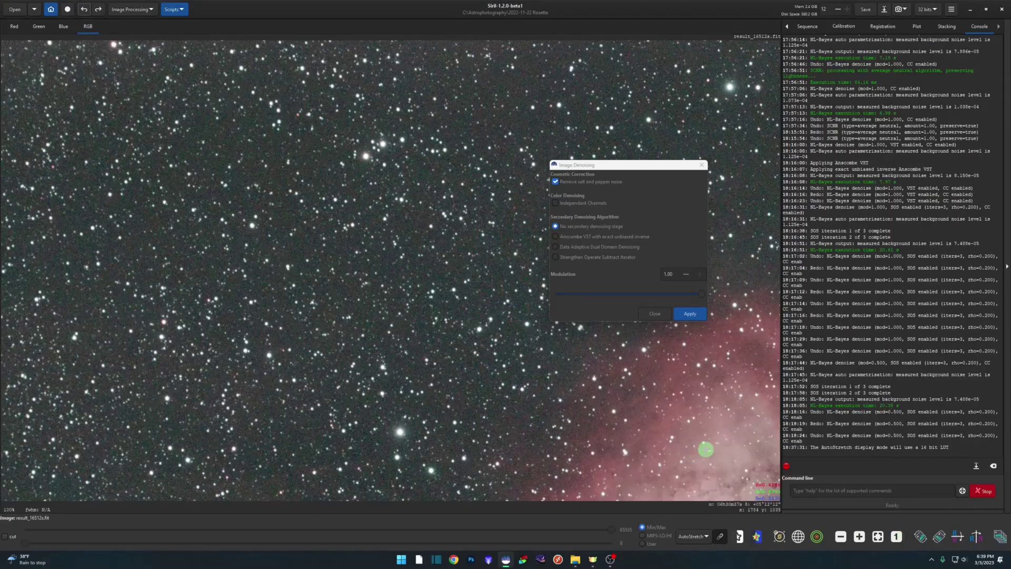
{"action": "left_click_drag", "start_coordinate": [704, 450], "coordinate": [289, 232]}
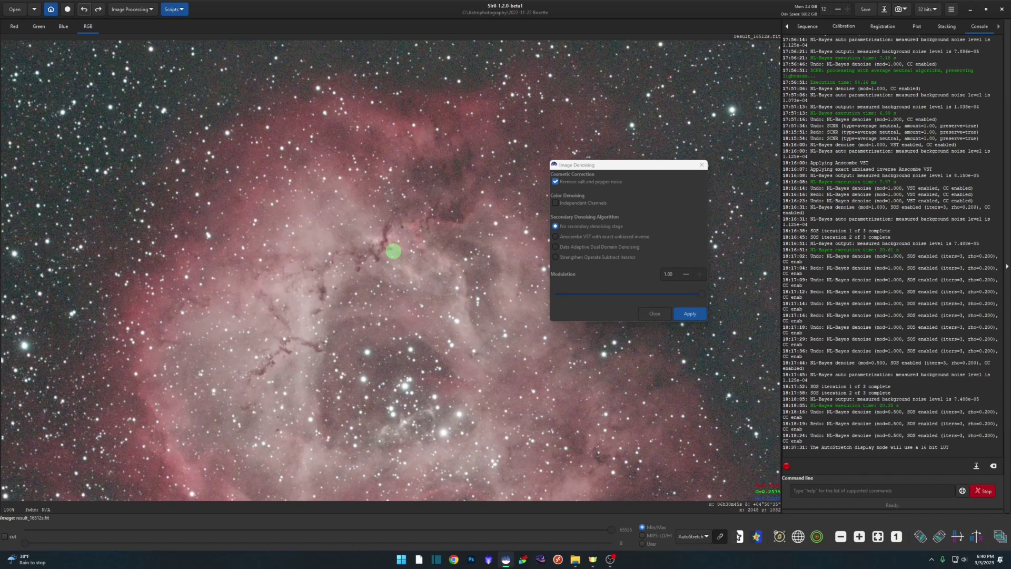
{"action": "left_click_drag", "start_coordinate": [646, 167], "coordinate": [722, 163]}
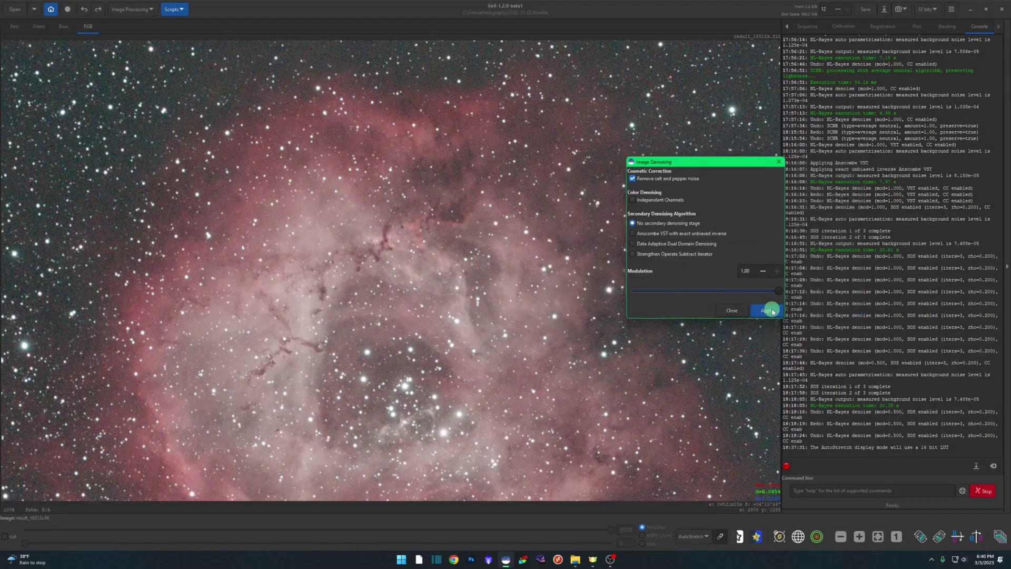
Step: Apply the NL-Bayes denoise at modulation 1.00, compare via undo/redo, and keep the result
{"action": "left_click", "coordinate": [772, 311]}
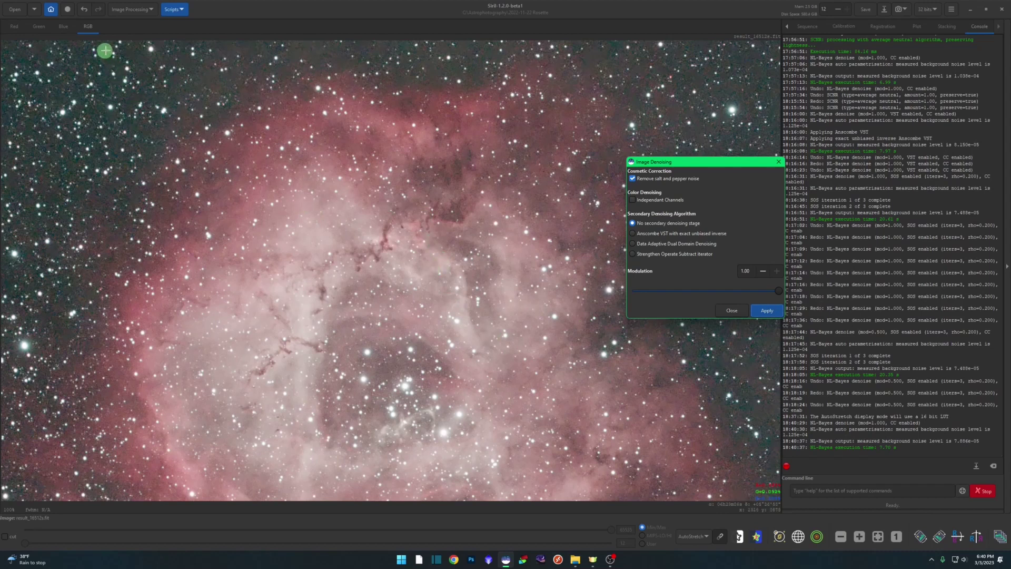
{"action": "left_click", "coordinate": [85, 10]}
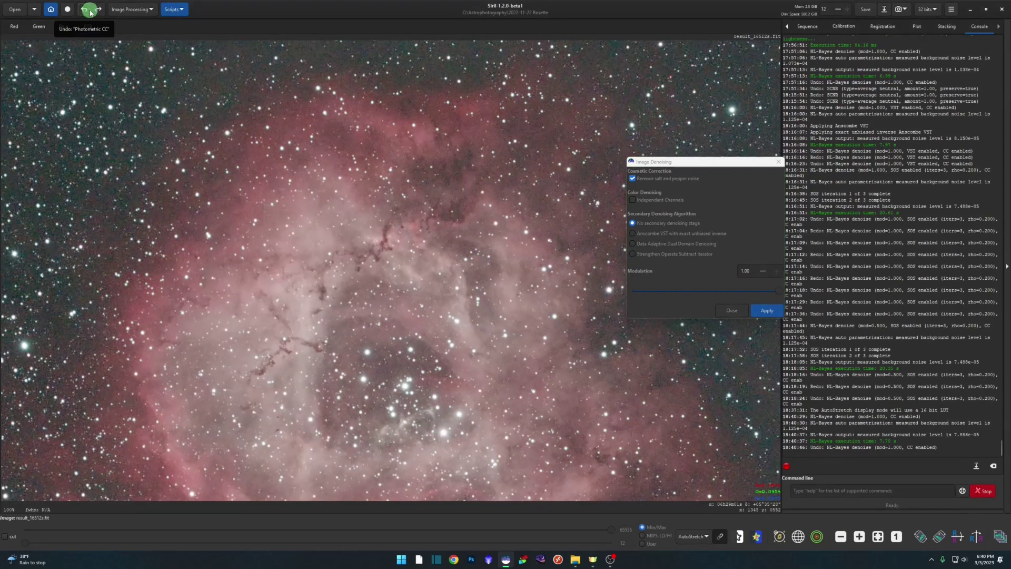
{"action": "left_click", "coordinate": [98, 10]}
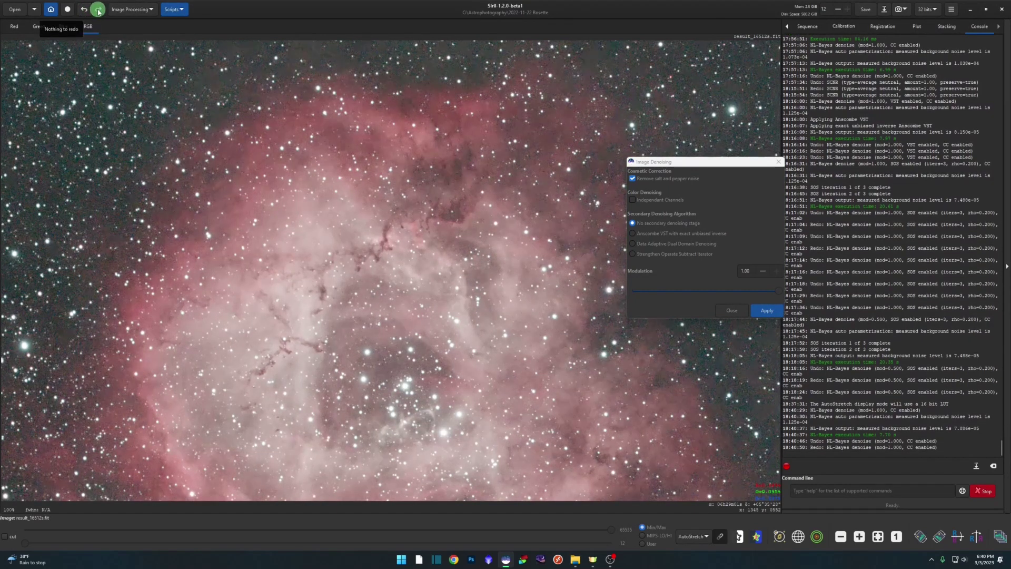
{"action": "left_click", "coordinate": [87, 10]}
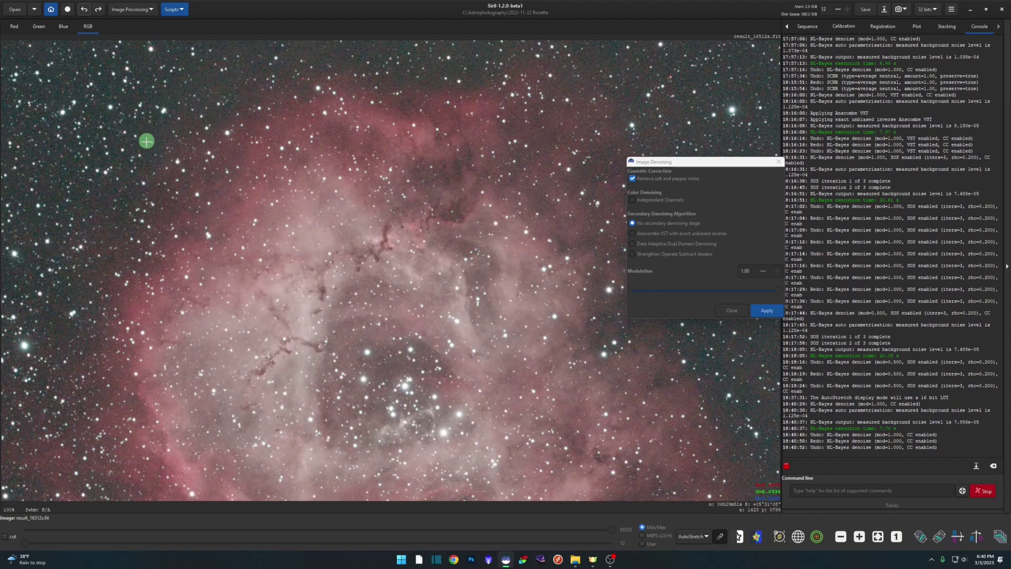
{"action": "left_click", "coordinate": [99, 12]}
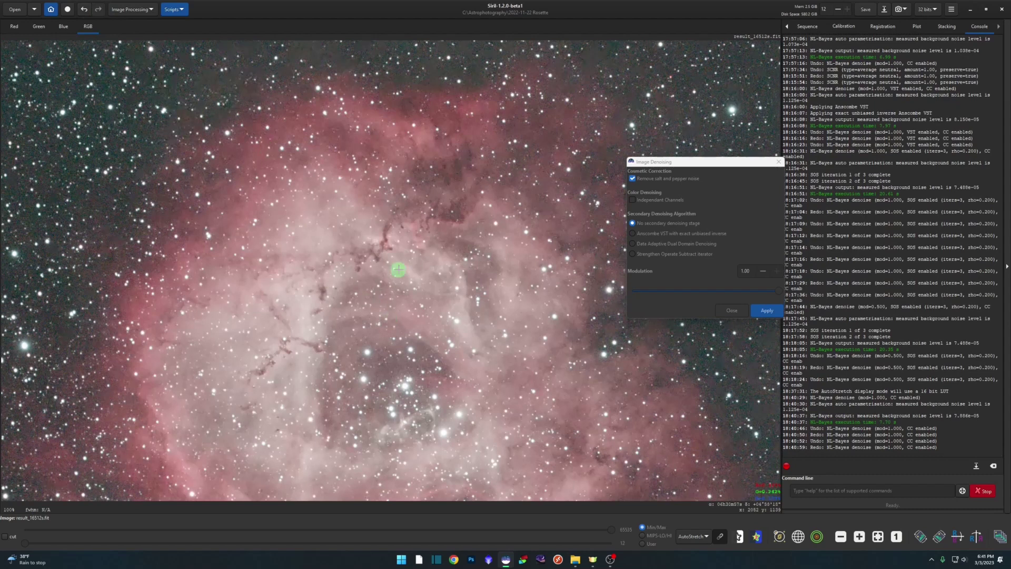
Step: Choose Anscombe VST with exact unbiased inverse as the secondary denoising stage
{"action": "left_click", "coordinate": [724, 225]}
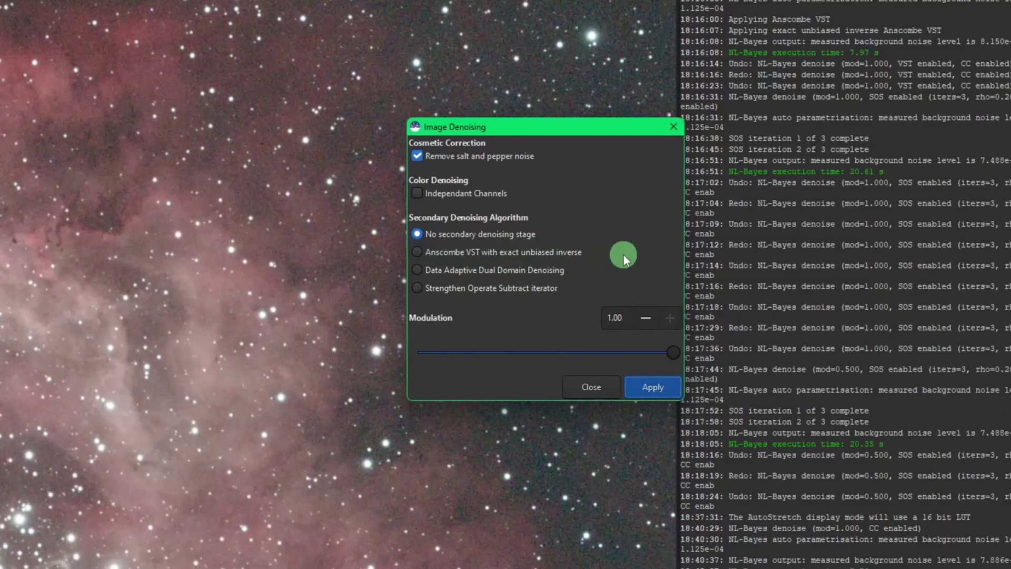
{"action": "left_click", "coordinate": [624, 255]}
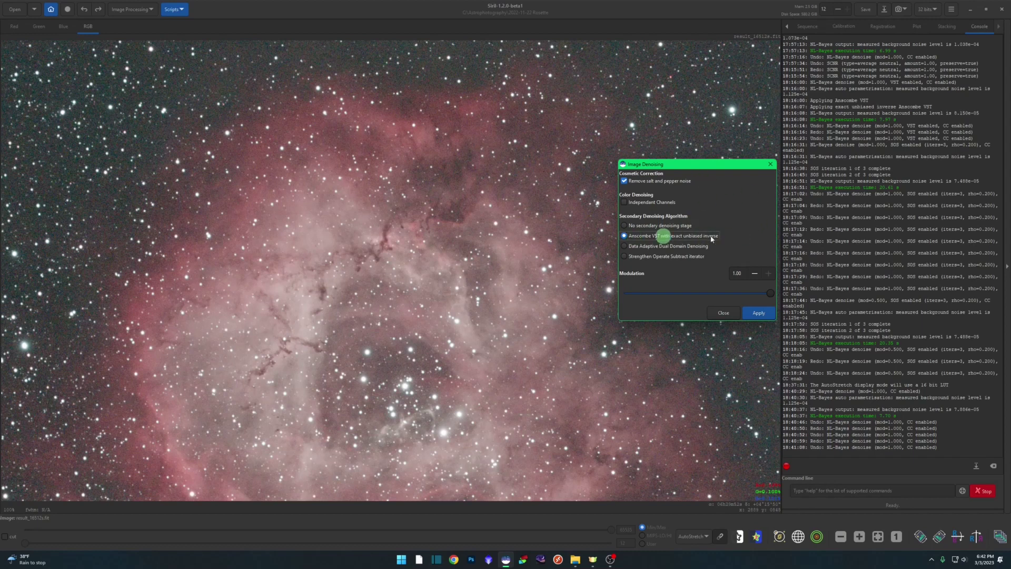
Step: Apply the Anscombe VST denoise and repeatedly undo/redo to compare it with the noisier original
{"action": "left_click", "coordinate": [759, 313]}
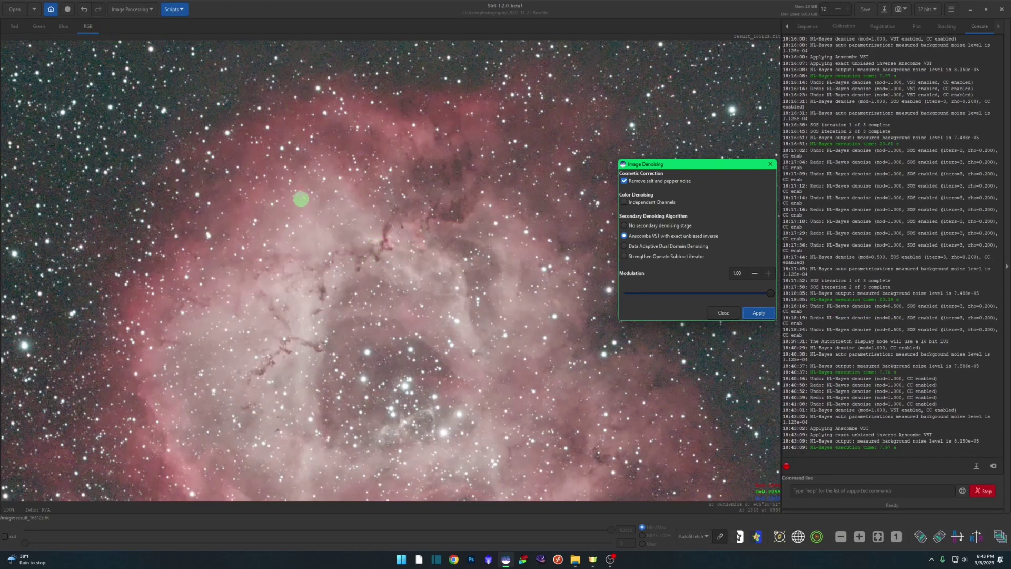
{"action": "left_click", "coordinate": [83, 9]}
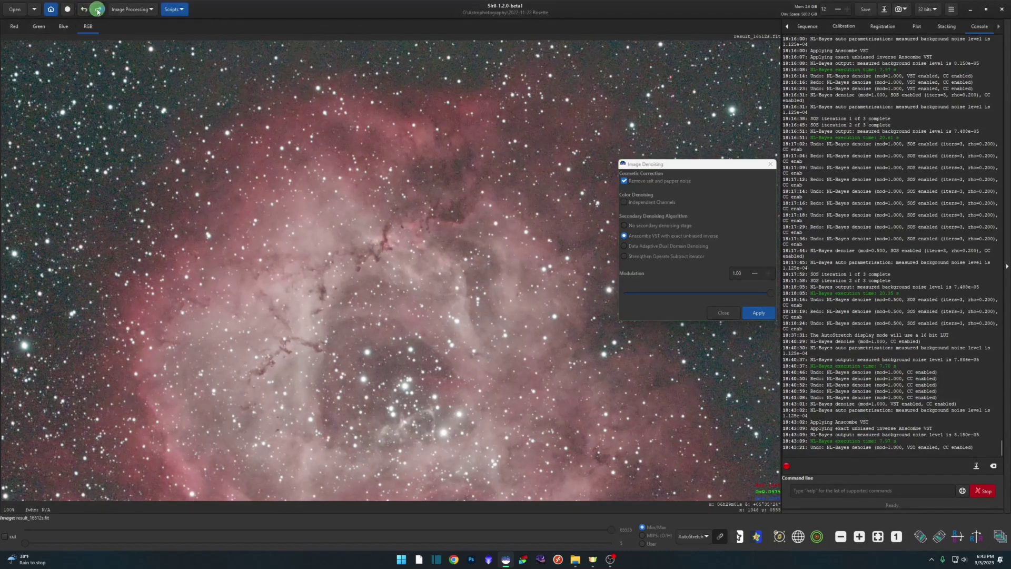
{"action": "left_click", "coordinate": [98, 9]}
{"action": "left_click", "coordinate": [85, 9]}
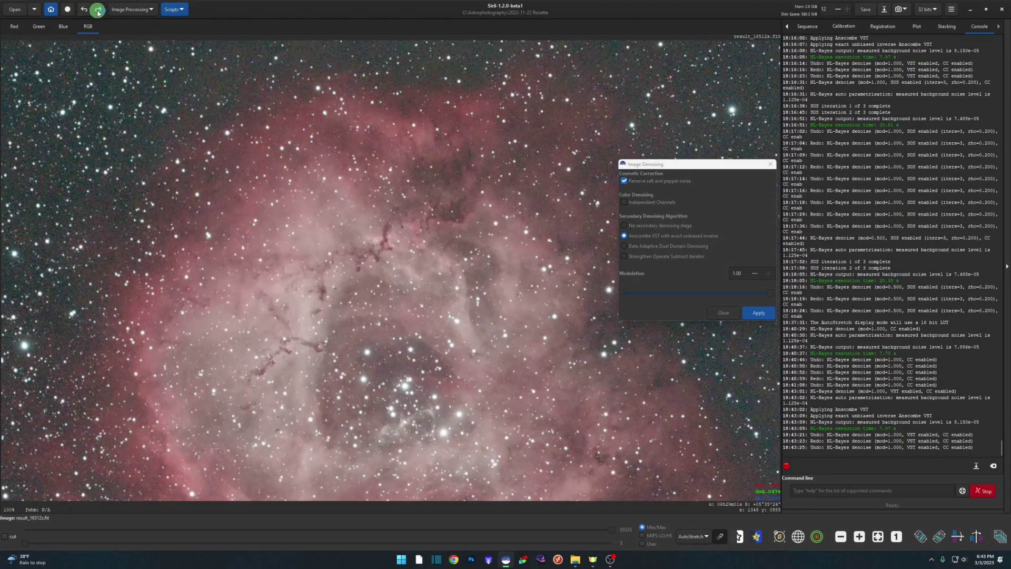
{"action": "left_click", "coordinate": [97, 10]}
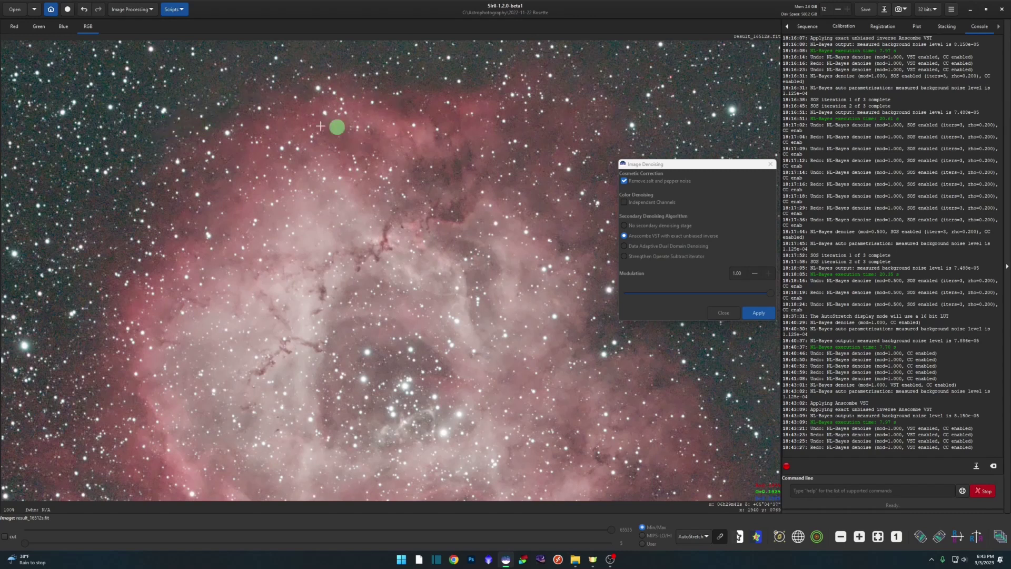
{"action": "left_click", "coordinate": [84, 12]}
{"action": "left_click", "coordinate": [98, 9]}
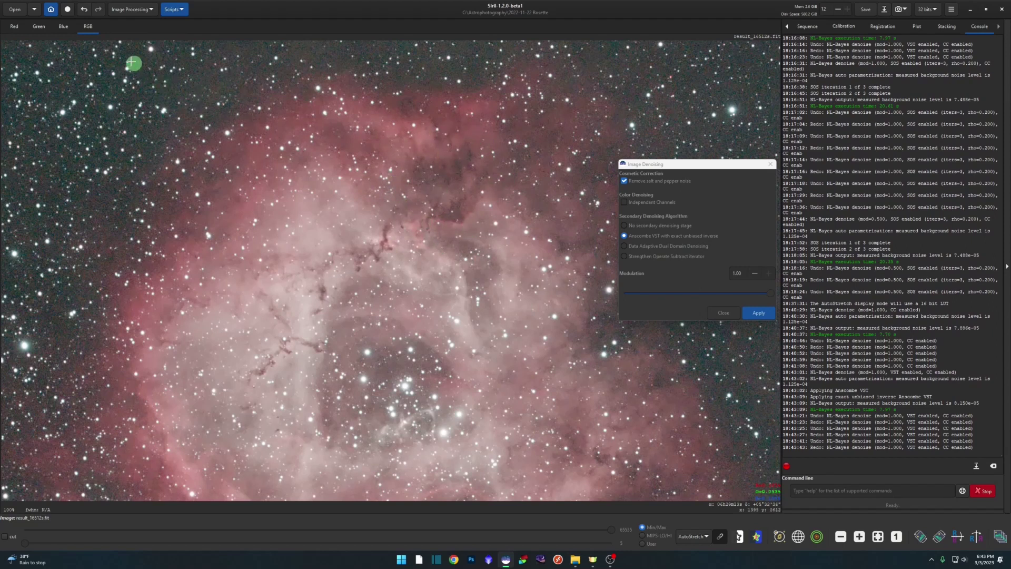
{"action": "left_click", "coordinate": [84, 10]}
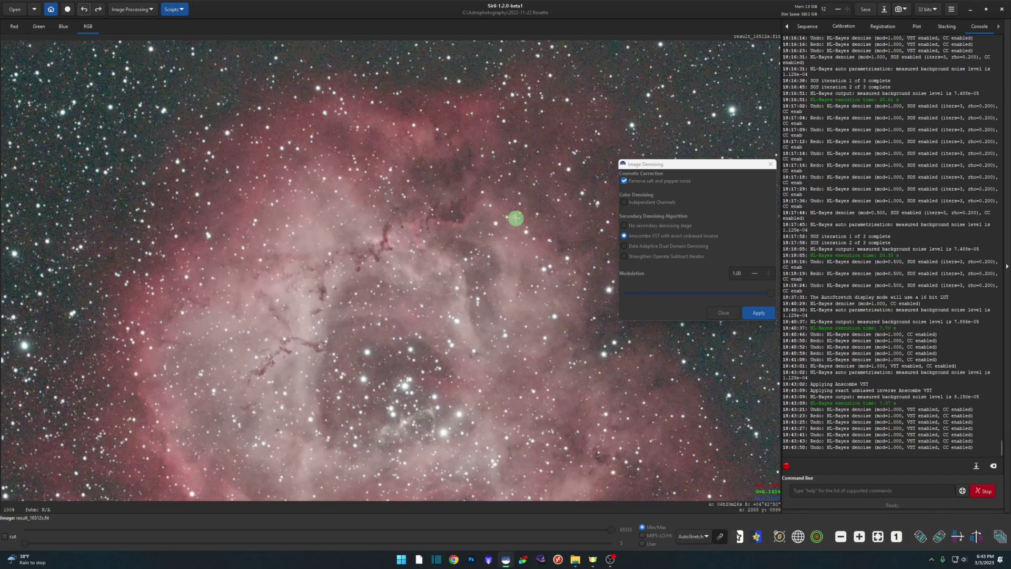
{"action": "left_click", "coordinate": [98, 10]}
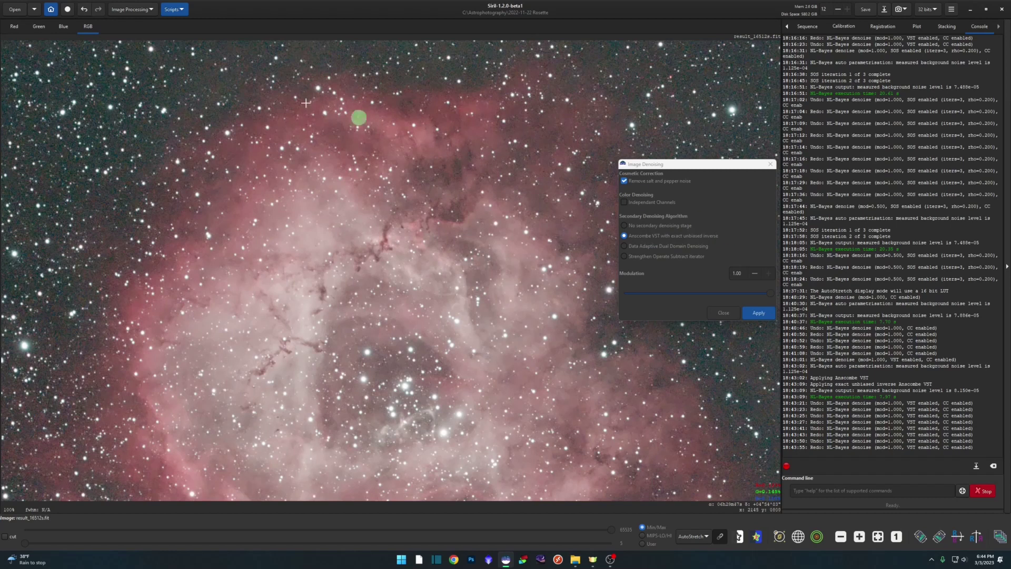
Step: Undo the VST result, select Data Adaptive Dual Domain Denoising, and apply NL-Bayes
{"action": "left_click", "coordinate": [84, 10]}
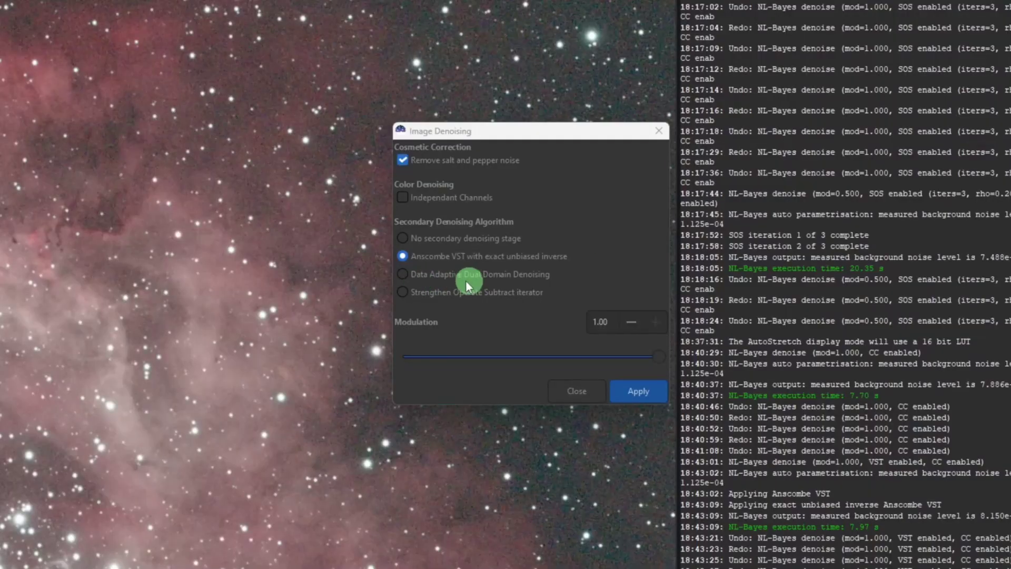
{"action": "left_click", "coordinate": [466, 279]}
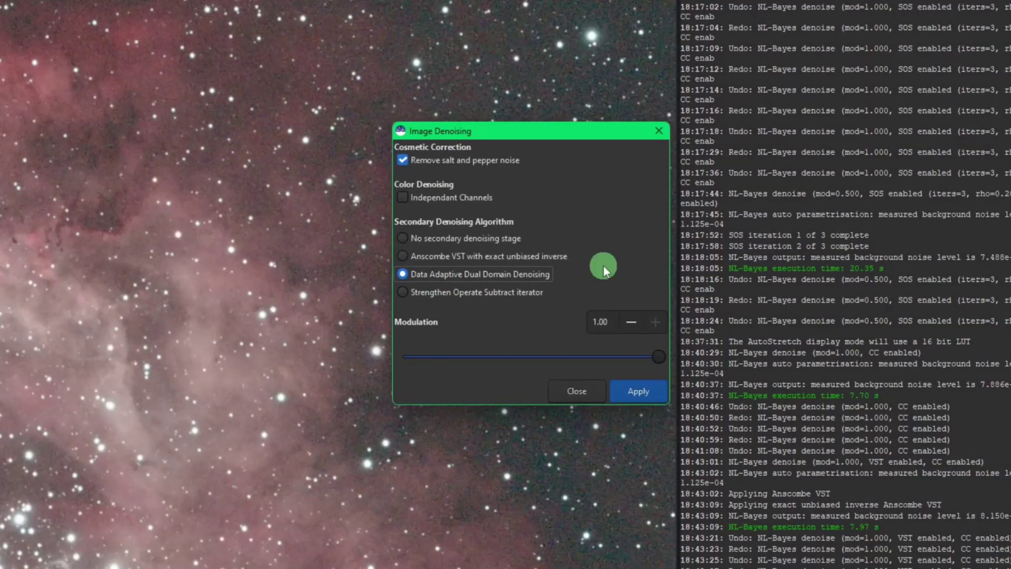
{"action": "left_click", "coordinate": [641, 393]}
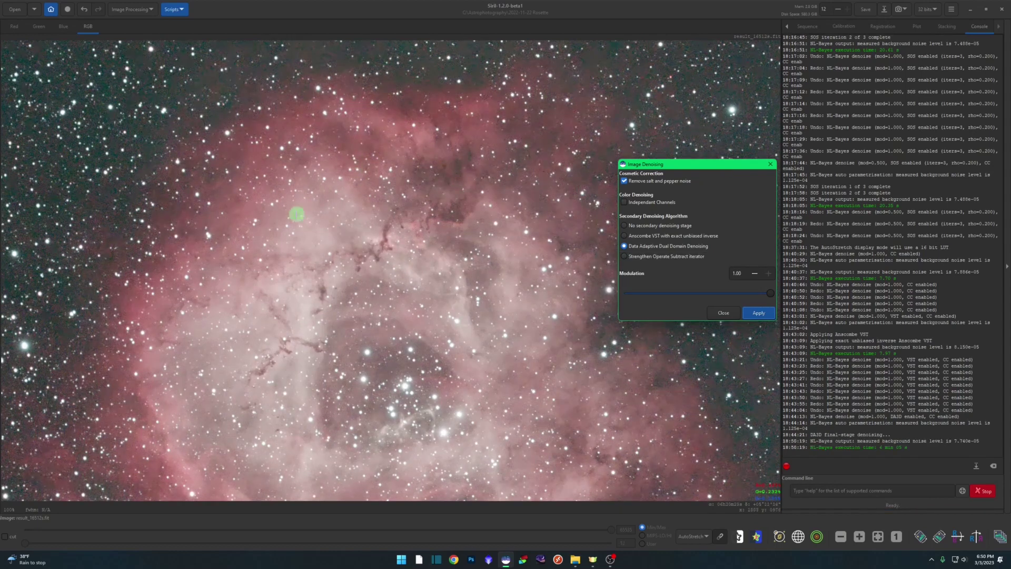
{"action": "left_click", "coordinate": [86, 10]}
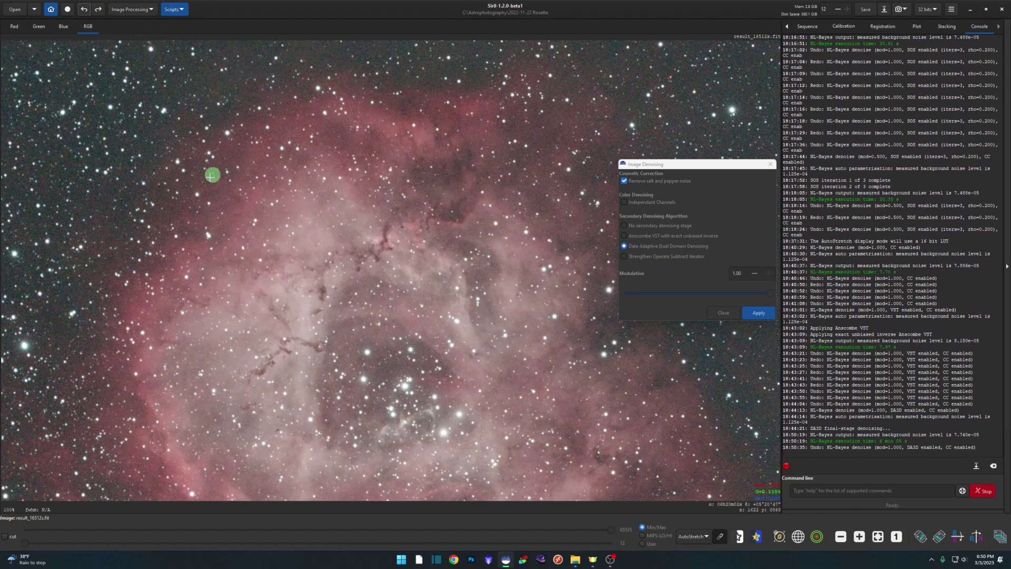
{"action": "left_click", "coordinate": [97, 10]}
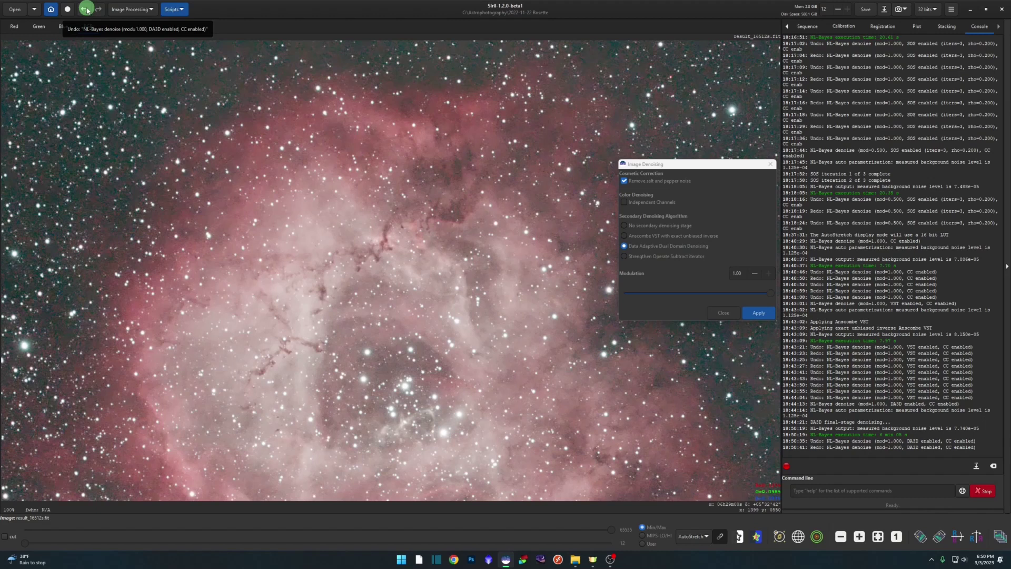
{"action": "left_click", "coordinate": [86, 9]}
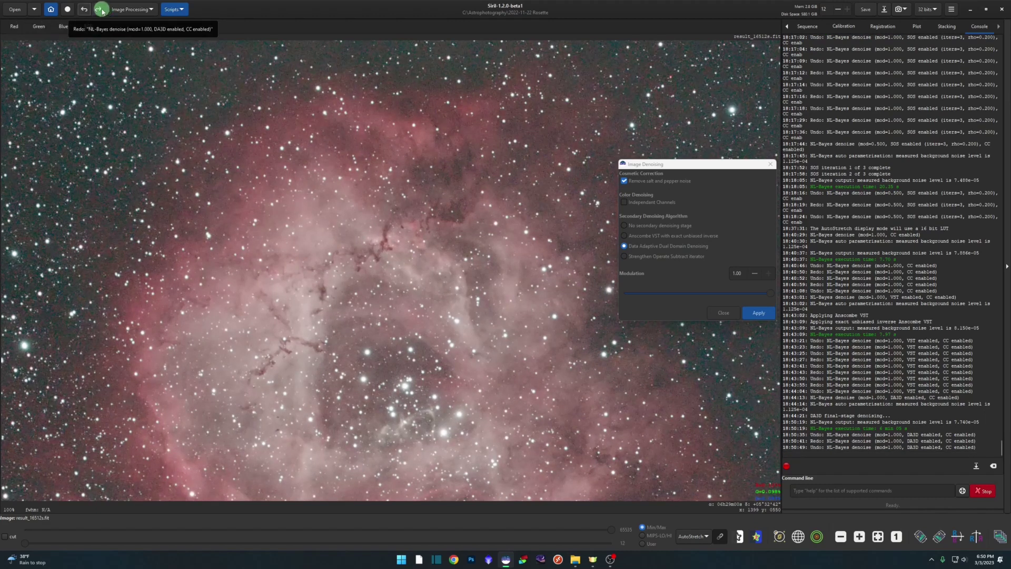
{"action": "left_click", "coordinate": [102, 10]}
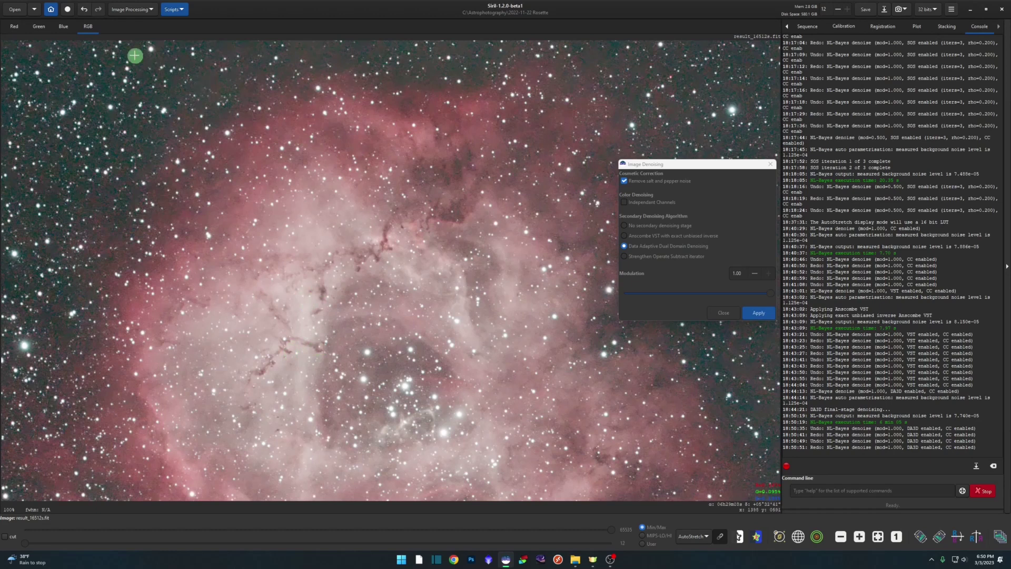
{"action": "left_click", "coordinate": [84, 9]}
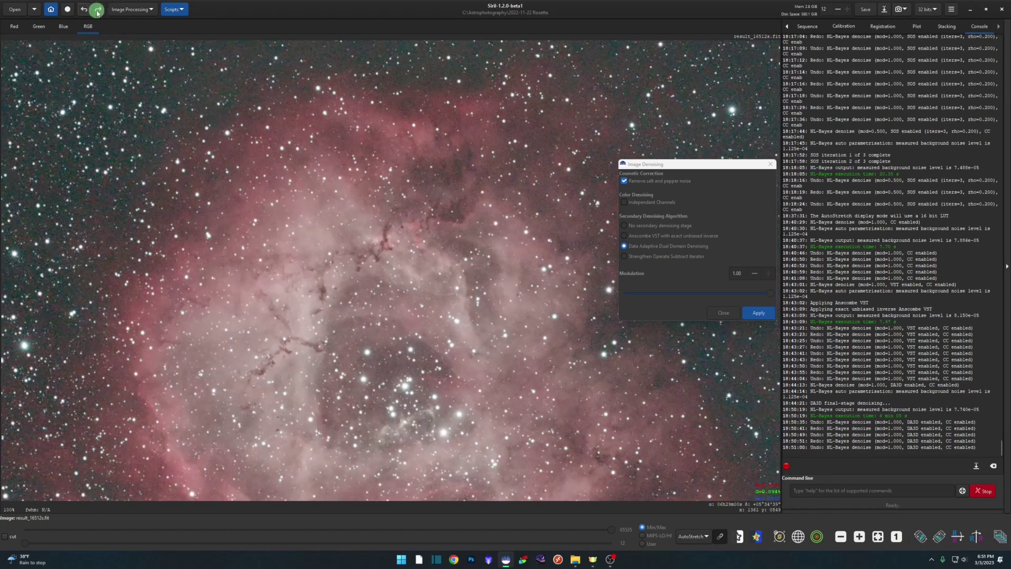
{"action": "left_click", "coordinate": [99, 10]}
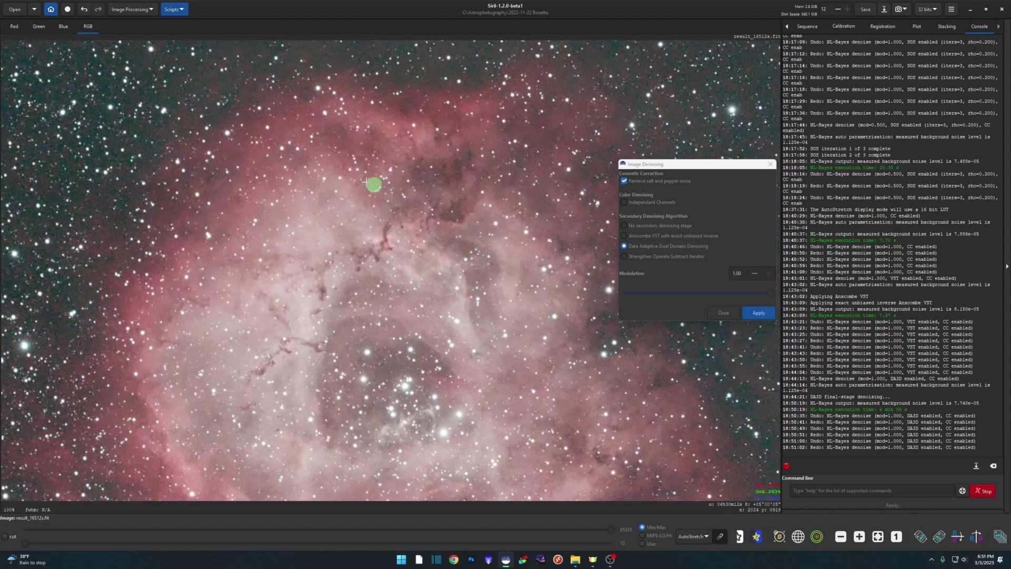
Step: Undo the DA3D result, choose the SOS iterator with 5 iterations, and apply NL-Bayes
{"action": "left_click", "coordinate": [84, 9]}
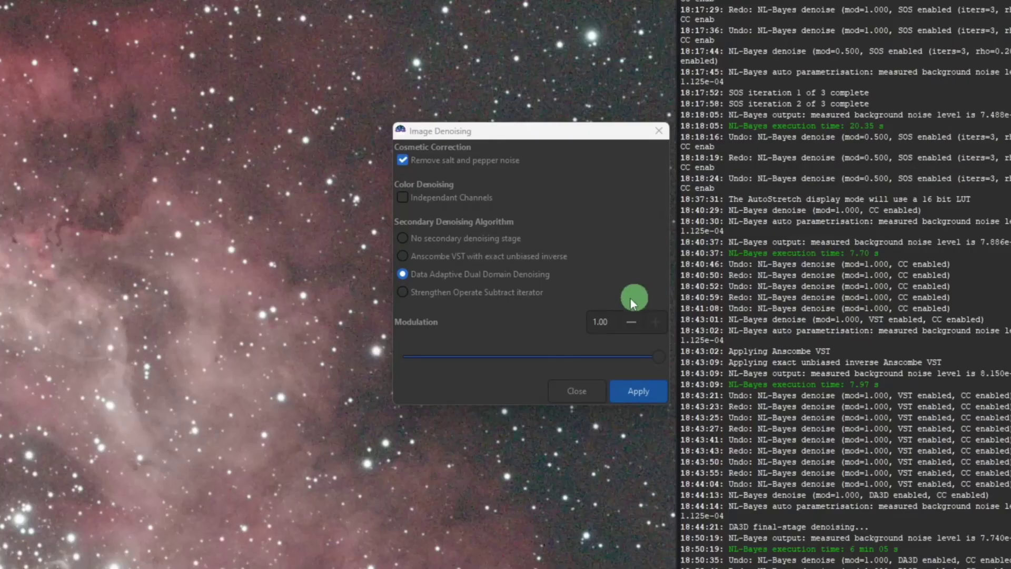
{"action": "left_click", "coordinate": [462, 296]}
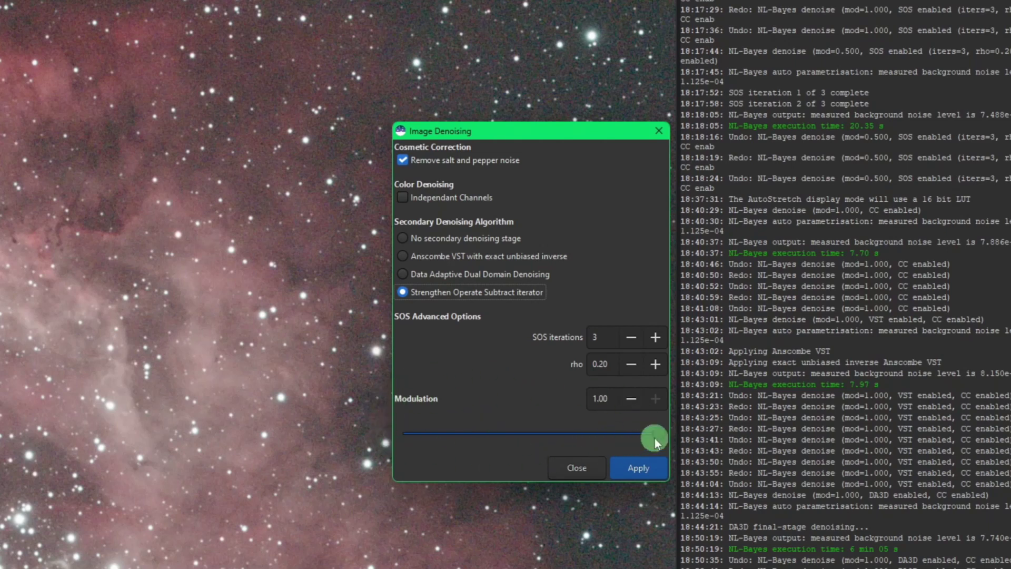
{"action": "left_click", "coordinate": [658, 338]}
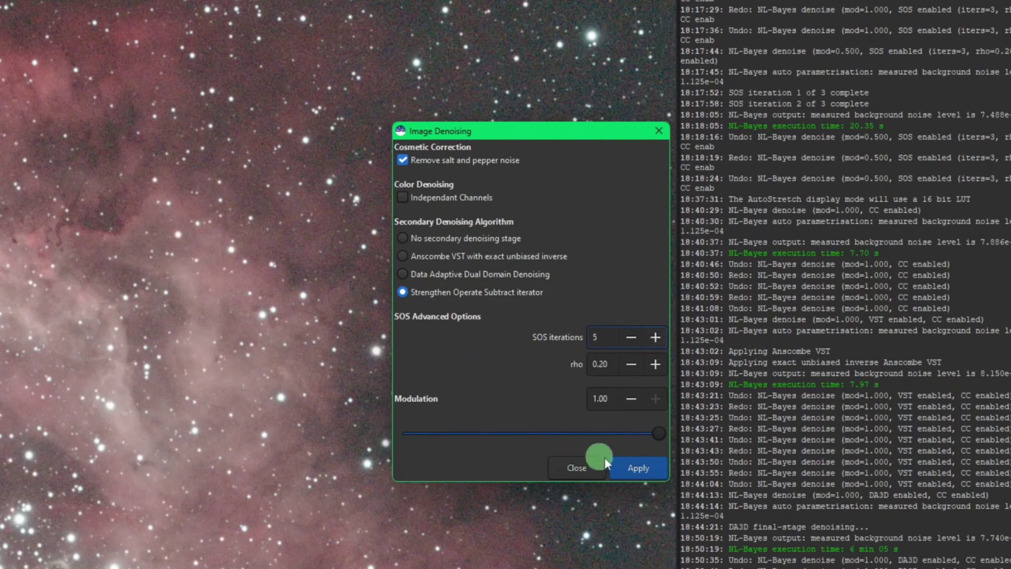
{"action": "left_click", "coordinate": [643, 472]}
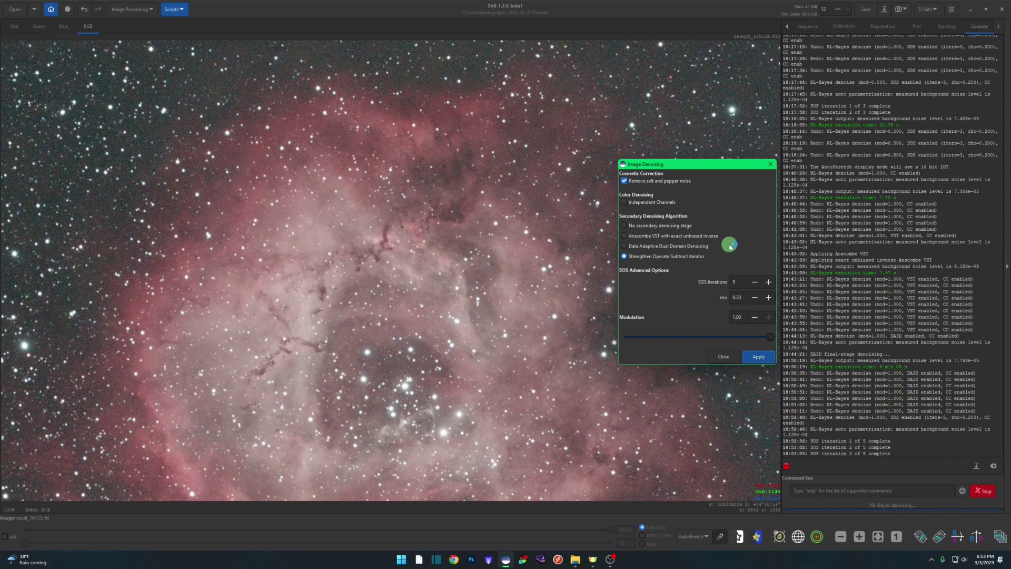
{"action": "left_click_drag", "start_coordinate": [728, 342], "coordinate": [658, 319]}
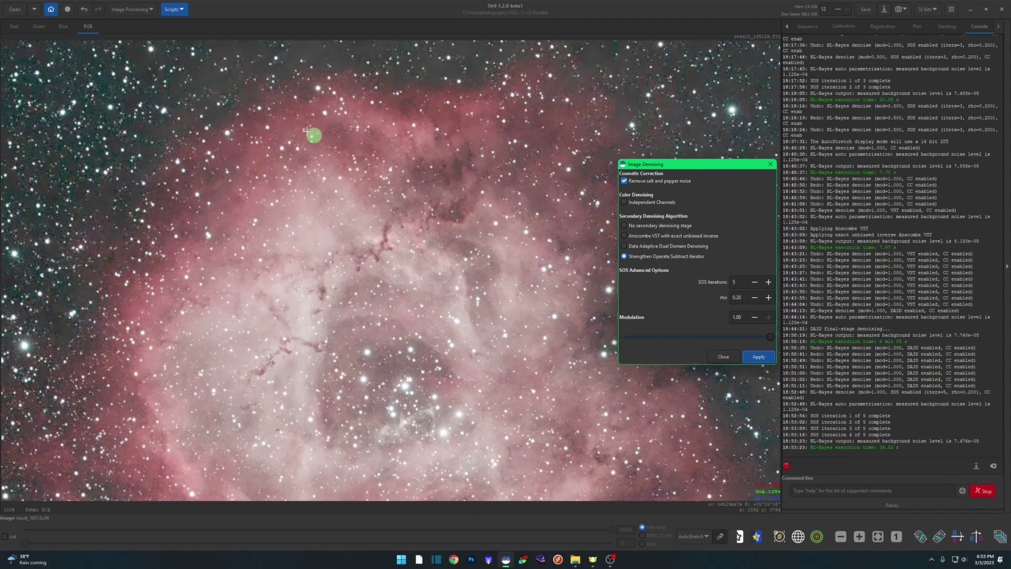
{"action": "left_click", "coordinate": [86, 9]}
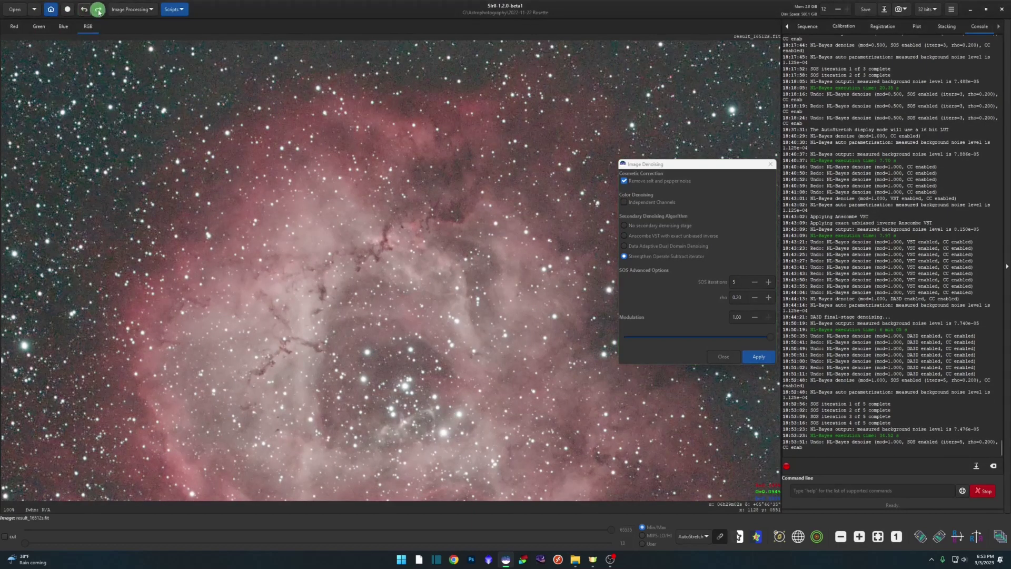
{"action": "left_click", "coordinate": [98, 10]}
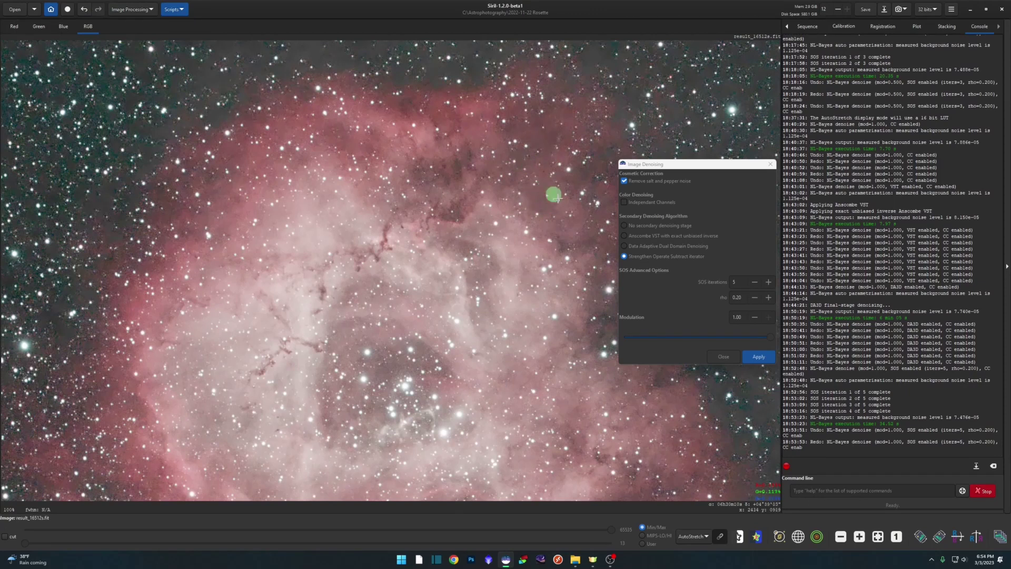
Step: Undo the full-strength SOS result, lower modulation to 0.50, and reapply the SOS denoise
{"action": "left_click", "coordinate": [84, 9]}
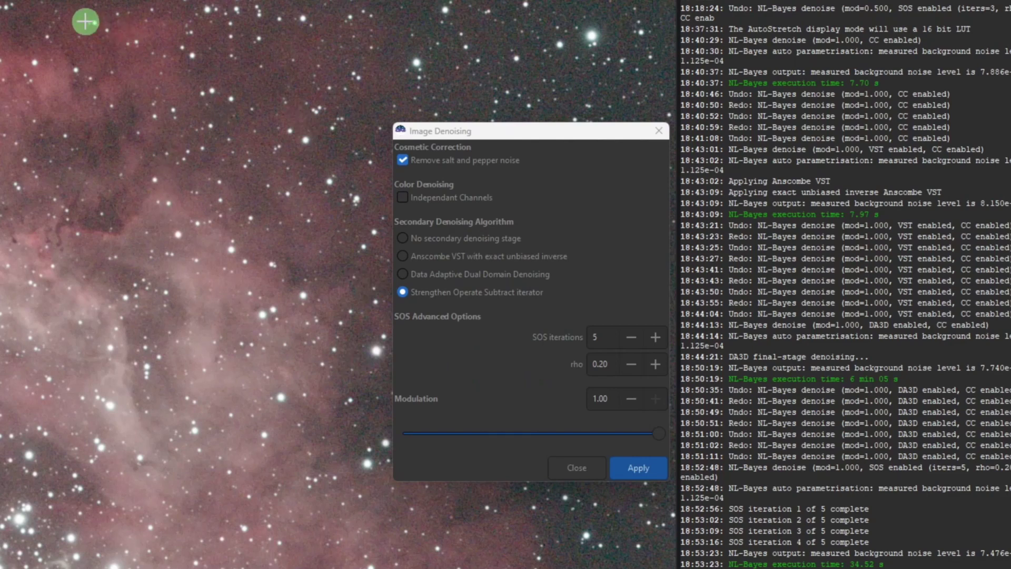
{"action": "left_click", "coordinate": [501, 396]}
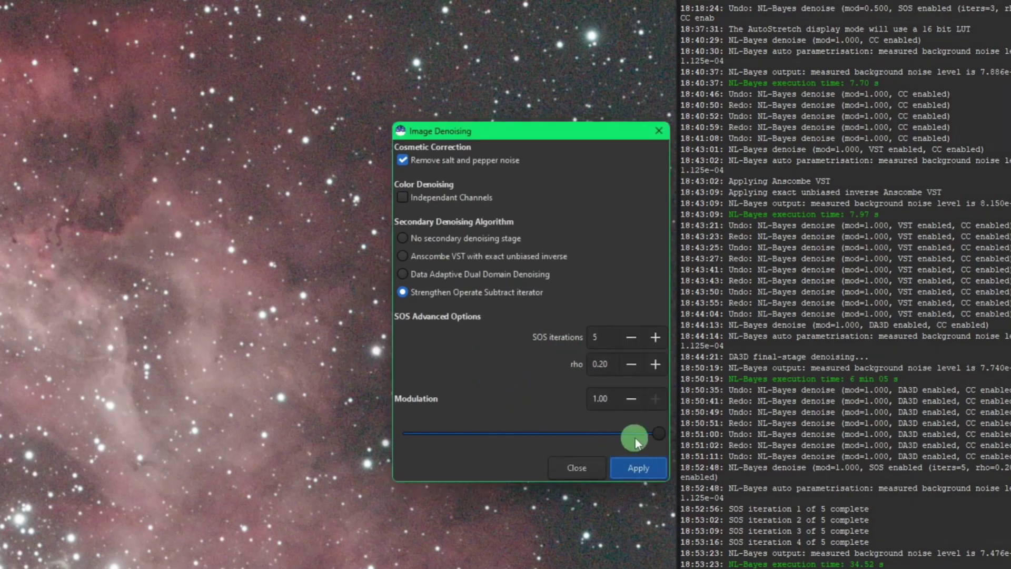
{"action": "left_click_drag", "start_coordinate": [659, 434], "coordinate": [532, 446]}
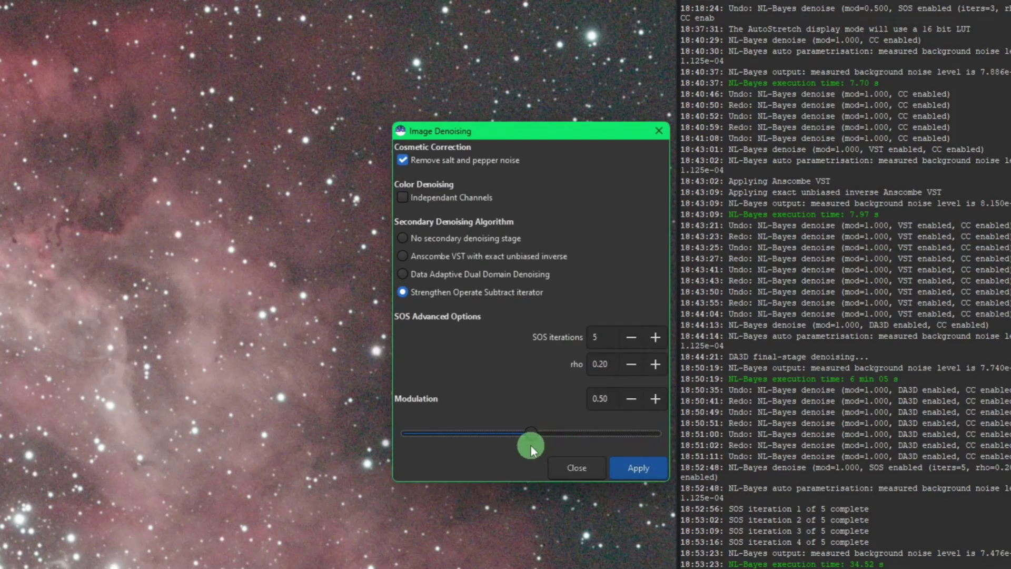
{"action": "left_click", "coordinate": [643, 469]}
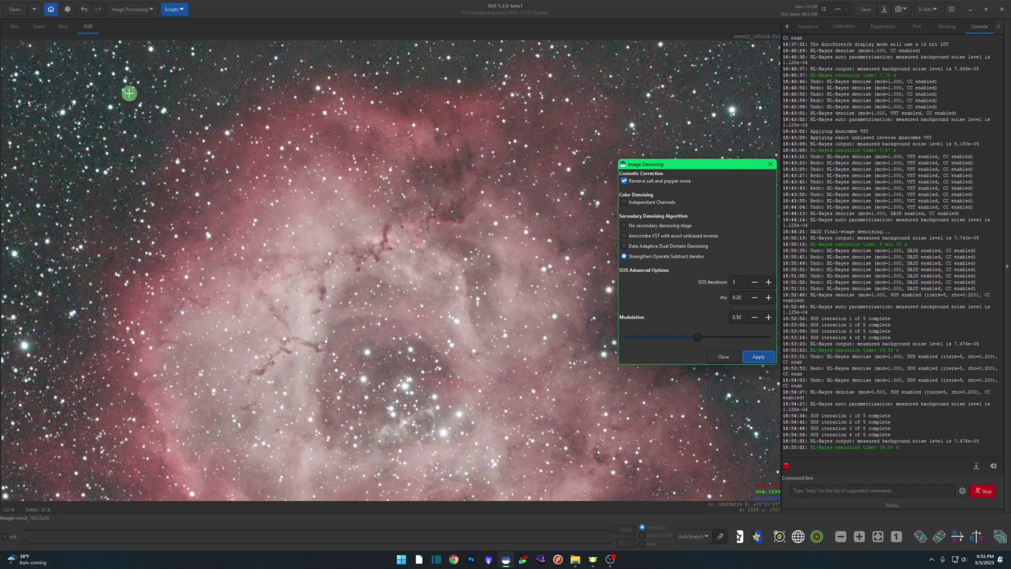
{"action": "left_click", "coordinate": [84, 9]}
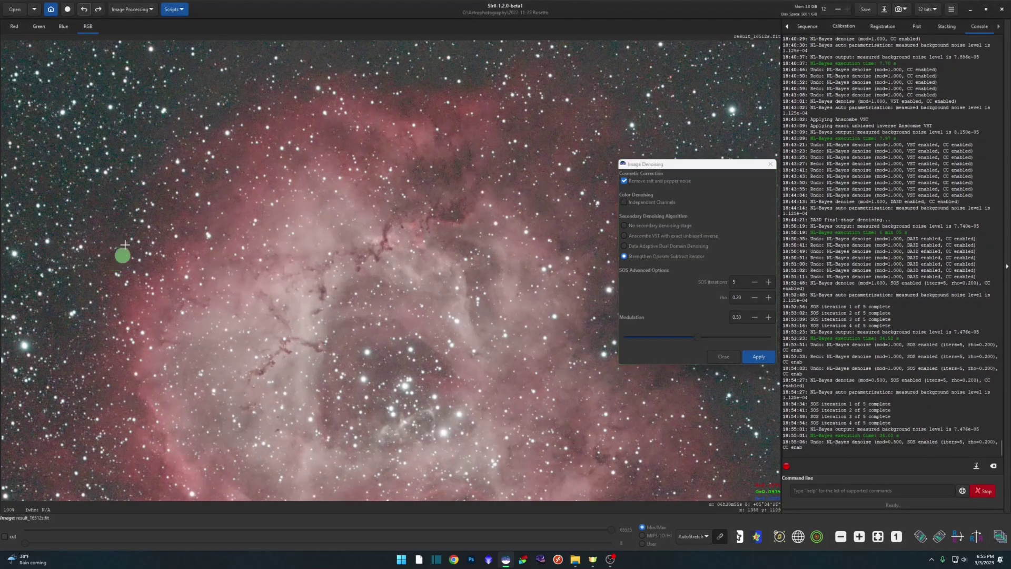
{"action": "left_click", "coordinate": [98, 9]}
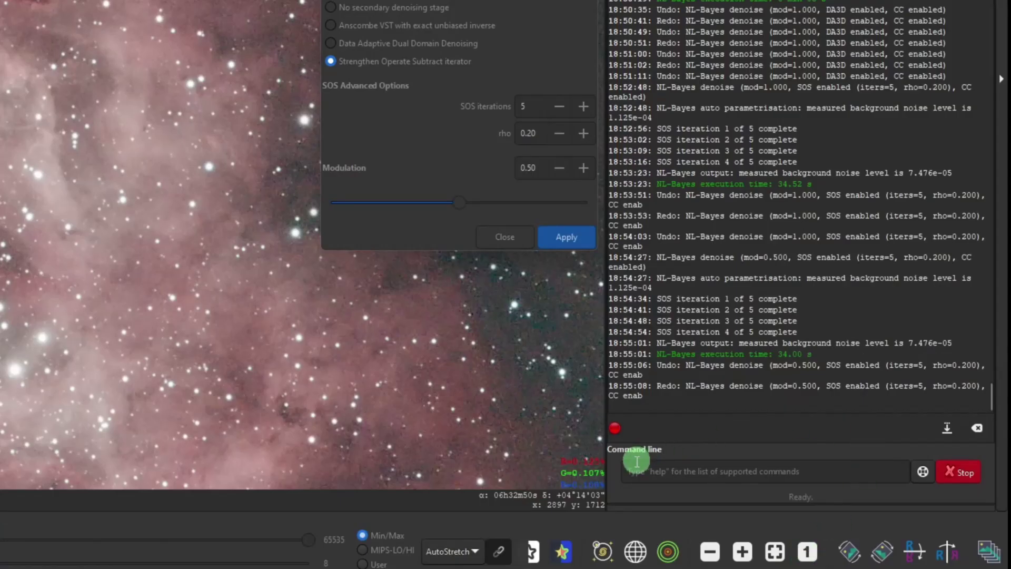
Step: Place the cursor in the Console's command line so a Siril command can be entered
{"action": "left_click", "coordinate": [637, 463]}
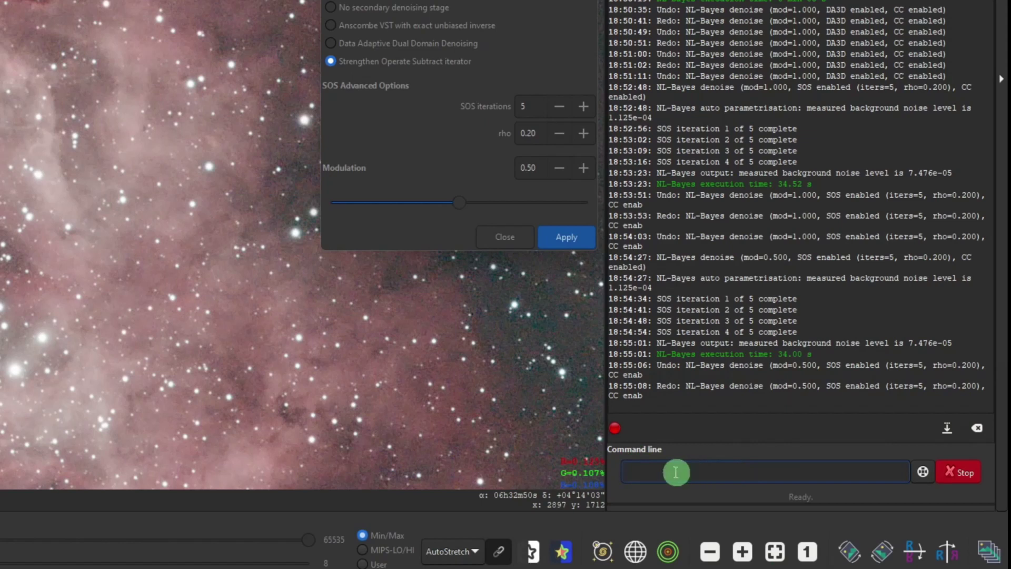